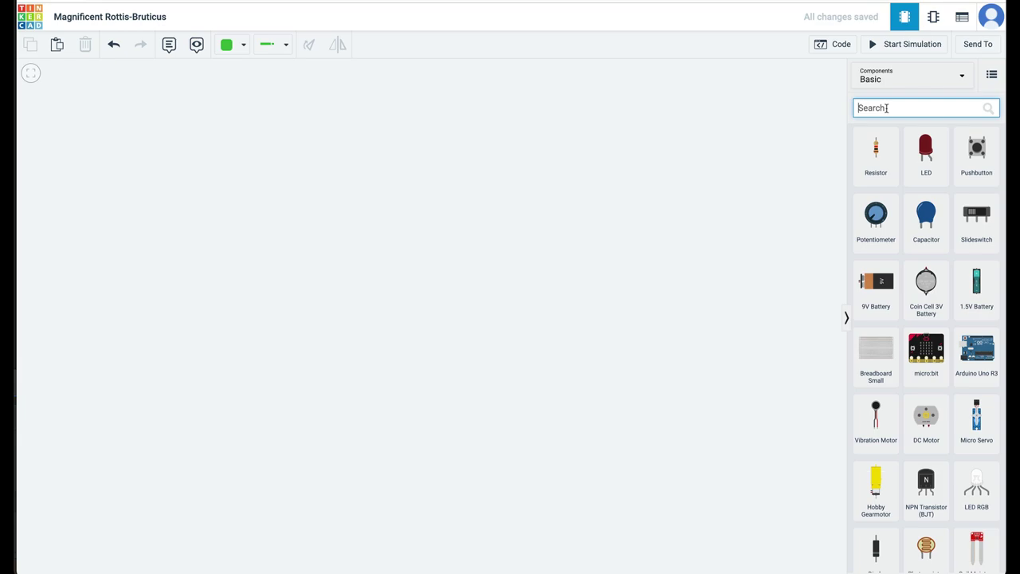
Place a 1.5V Battery on the canvas and rotate it to lie horizontal
click(977, 279)
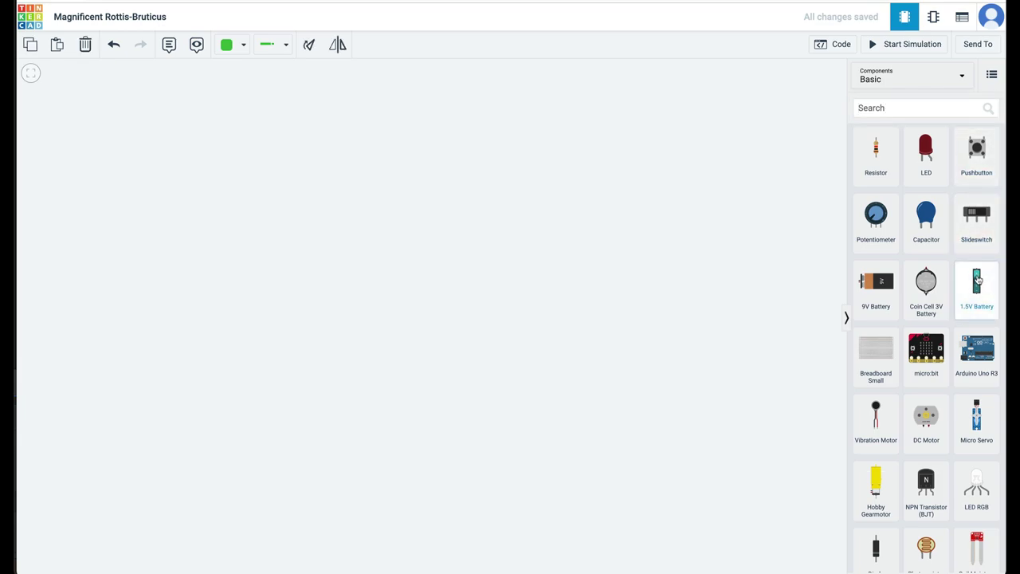
click(292, 221)
key(r)
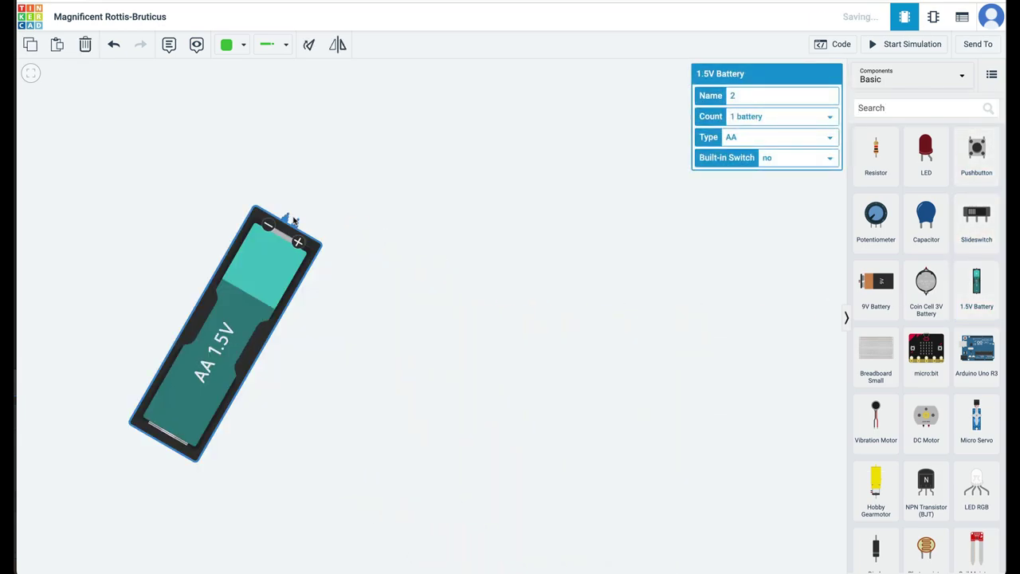
key(r)
key(r)
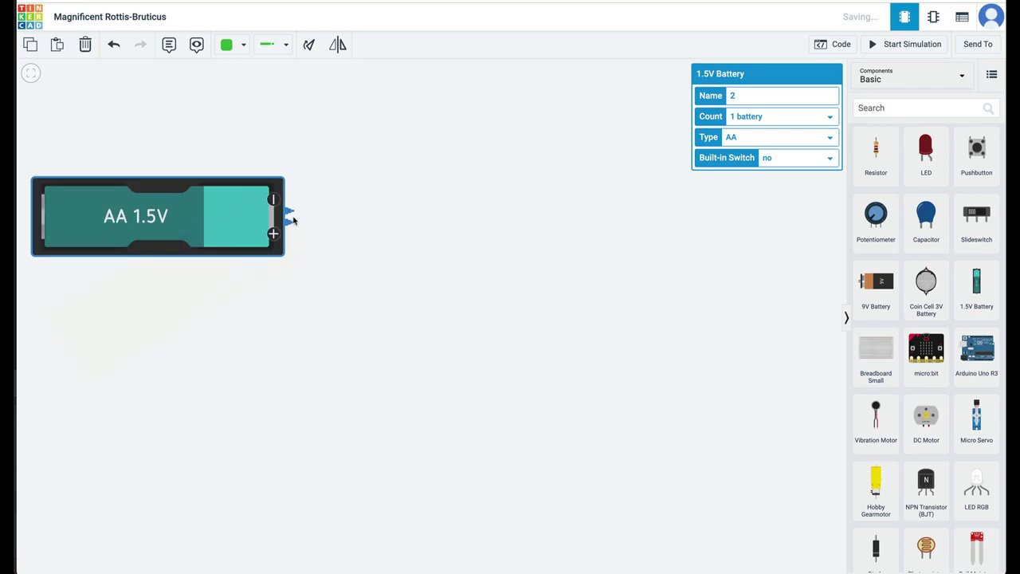
Set the battery pack Count to 2, move it down and right, and focus component search
click(751, 118)
click(751, 133)
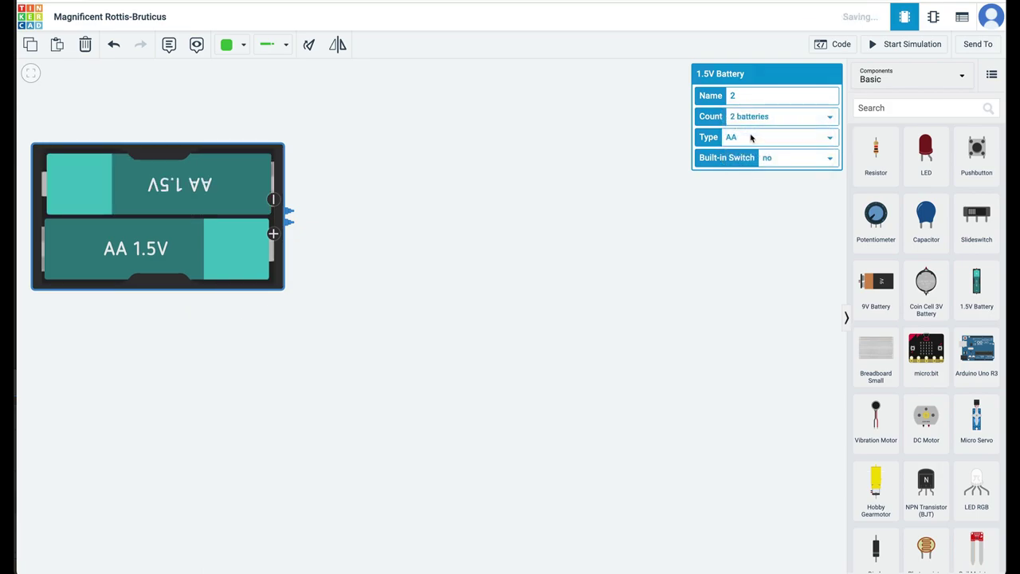
drag(213, 173, 277, 232)
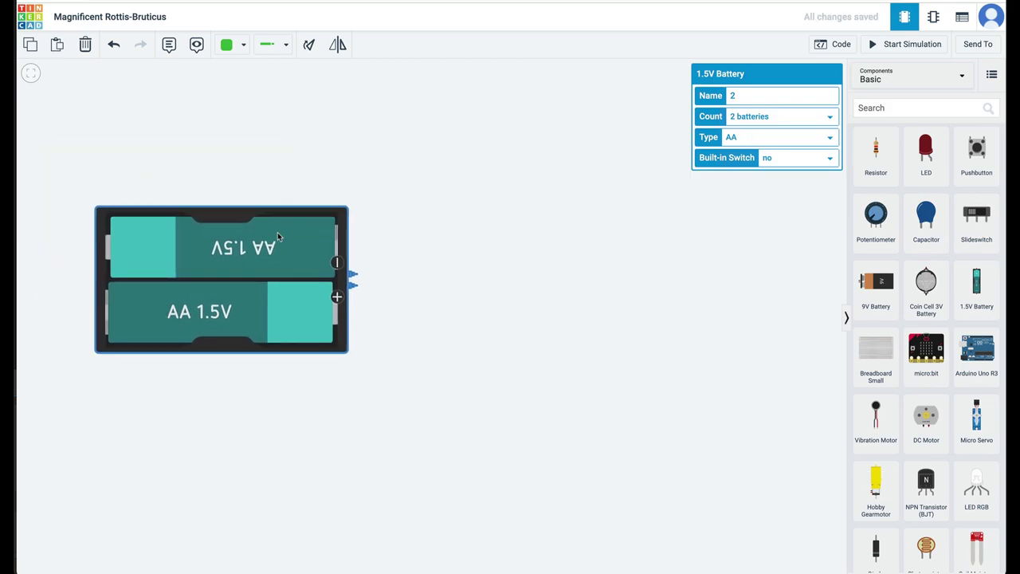
click(916, 108)
Search the components panel for 'motor'
text(motor)
key(Return)
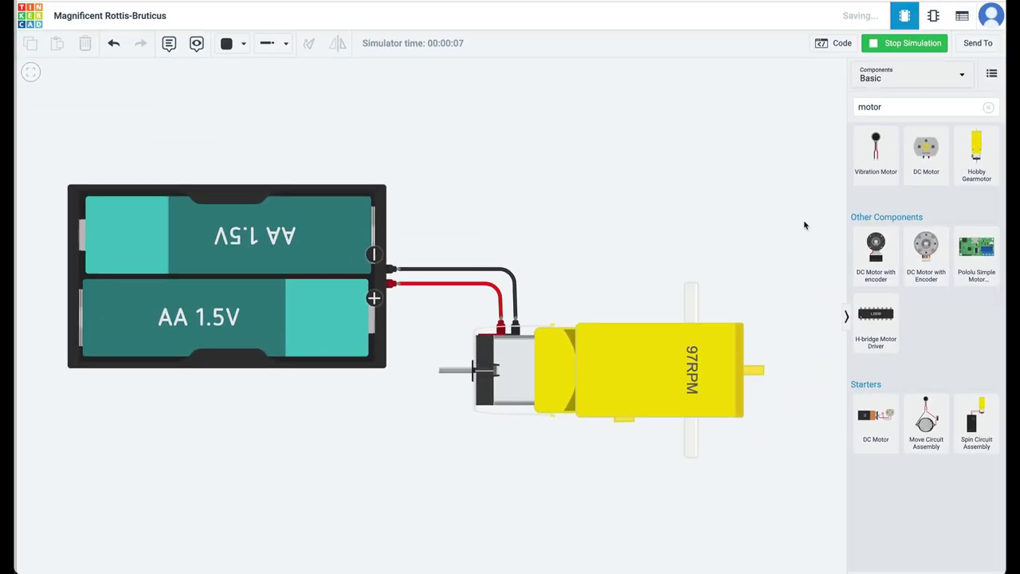
Stop the simulation that shows the gearmotor at 97RPM
click(886, 45)
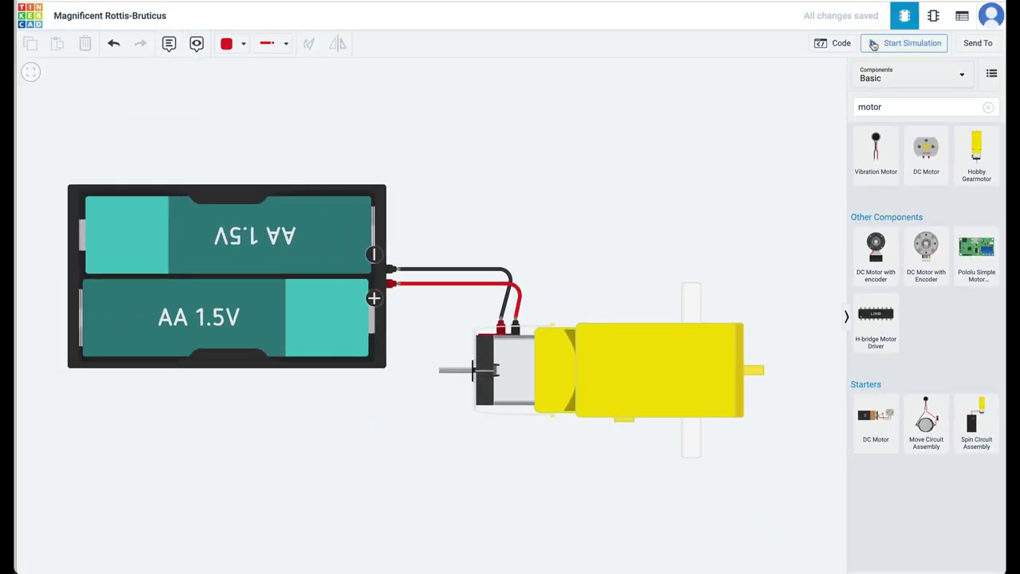
Add a second Hobby Gearmotor horizontally above the first and delete the old red and black wires
drag(976, 147, 578, 206)
key(r)
key(r)
key(r)
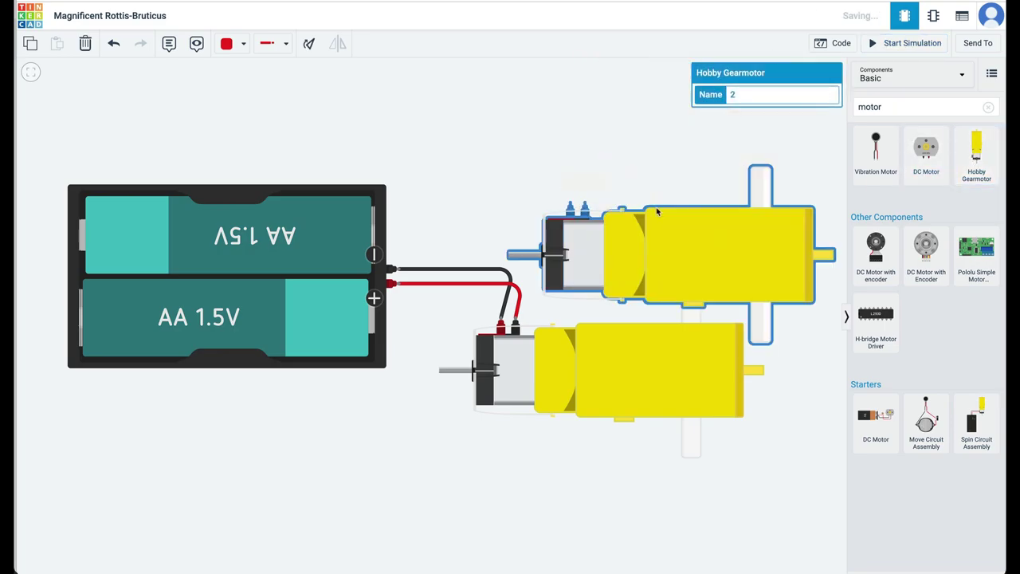
drag(666, 224, 614, 160)
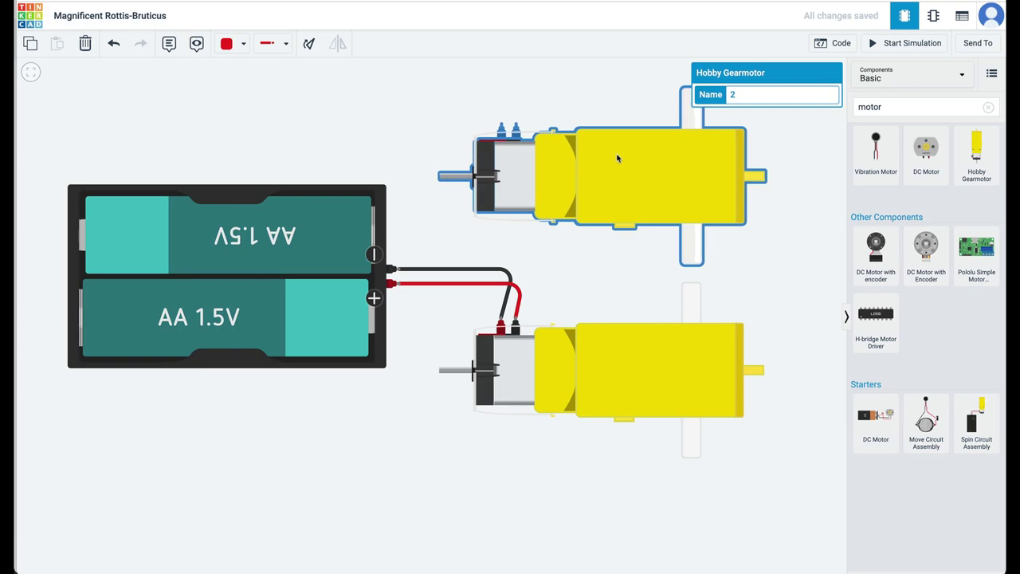
click(494, 270)
key(Delete)
click(511, 290)
key(Delete)
Wire the battery + and − terminals to the lower motor's red and black terminals
click(391, 283)
click(496, 283)
click(500, 321)
click(396, 268)
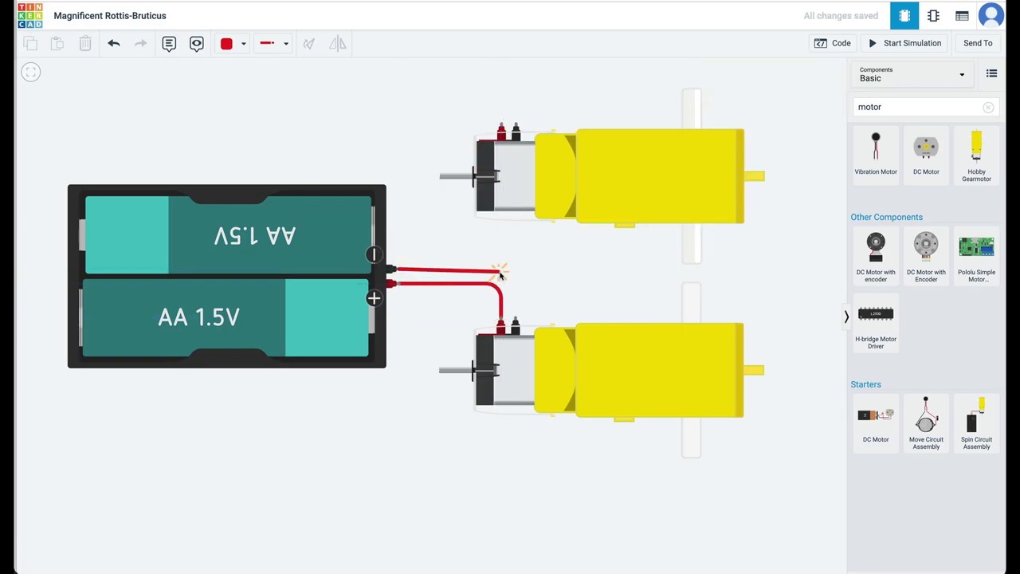
click(515, 268)
click(514, 321)
Wire the battery + and − up to the upper motor's terminals and start the simulation
click(391, 283)
click(423, 282)
click(425, 103)
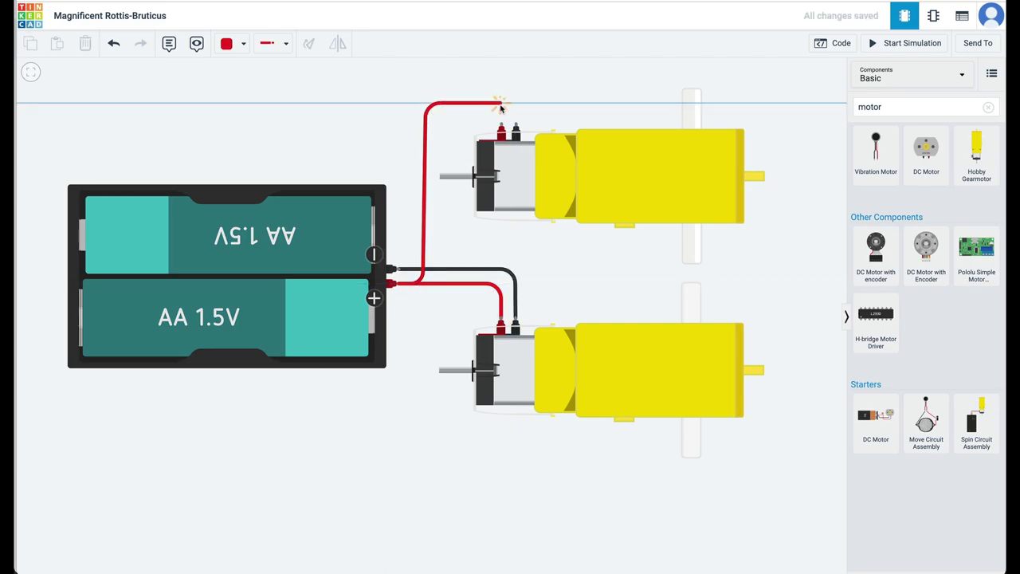
click(501, 129)
click(394, 268)
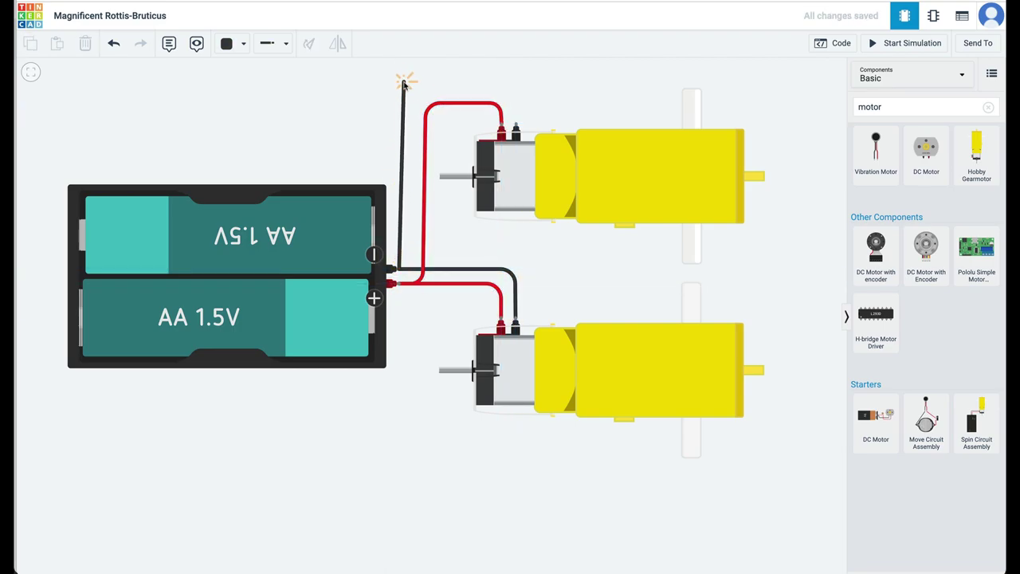
click(403, 82)
click(512, 82)
click(515, 125)
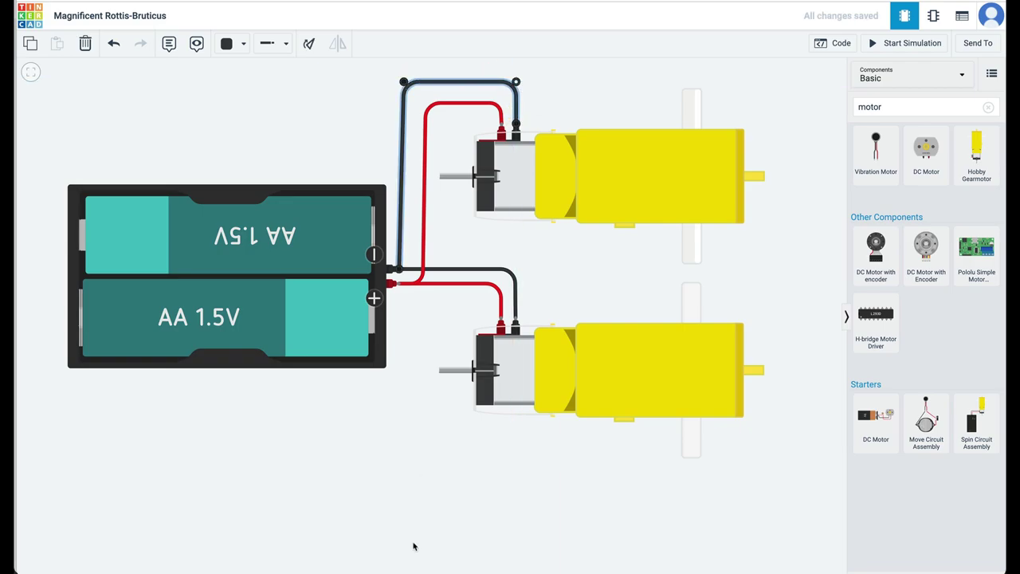
click(882, 46)
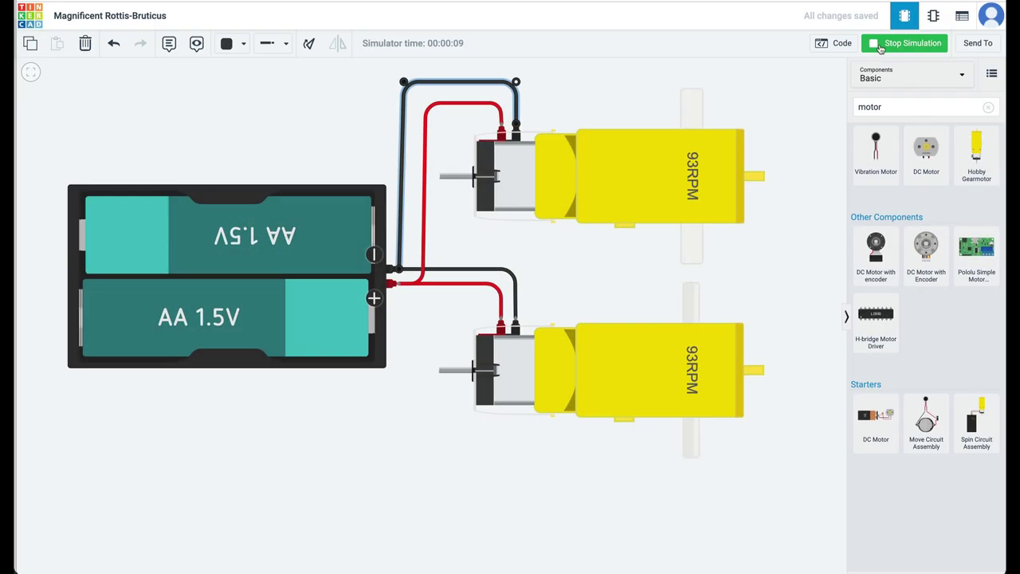
Stop the simulation of both parallel gearmotors running at 93RPM
click(881, 49)
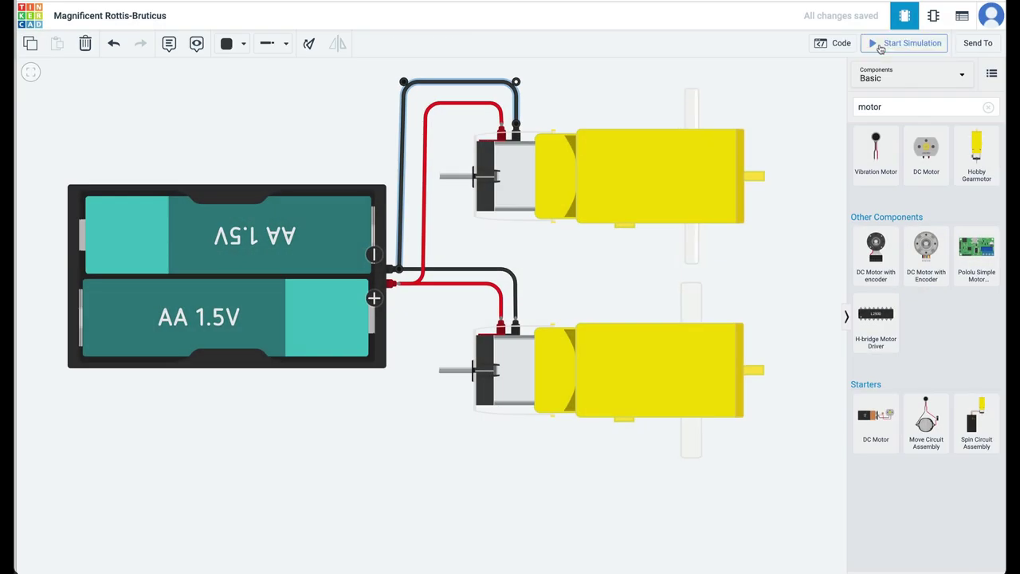
Set the battery pack Count to 3 batteries and run the simulation
click(325, 357)
click(769, 118)
click(767, 128)
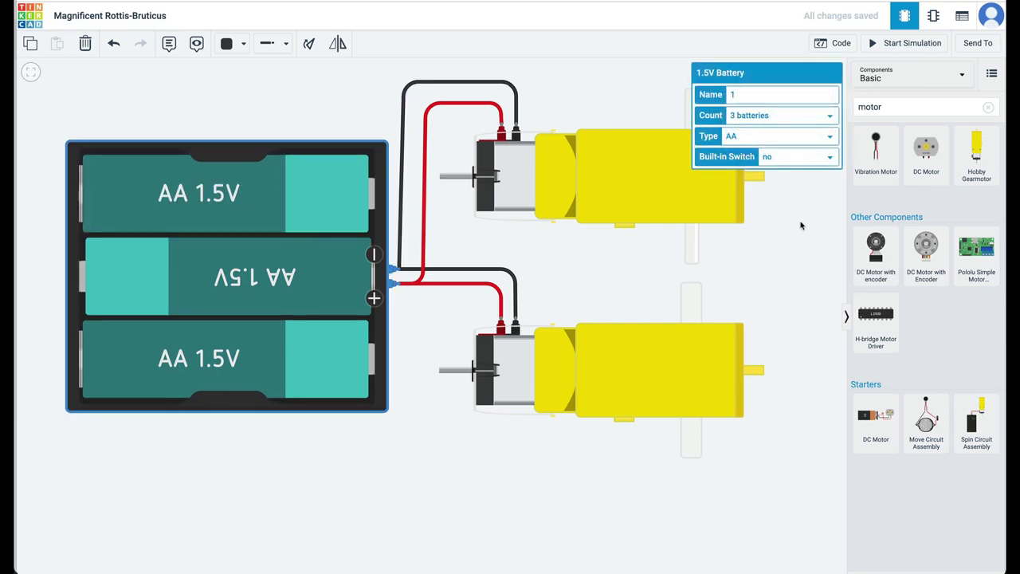
click(803, 226)
click(874, 46)
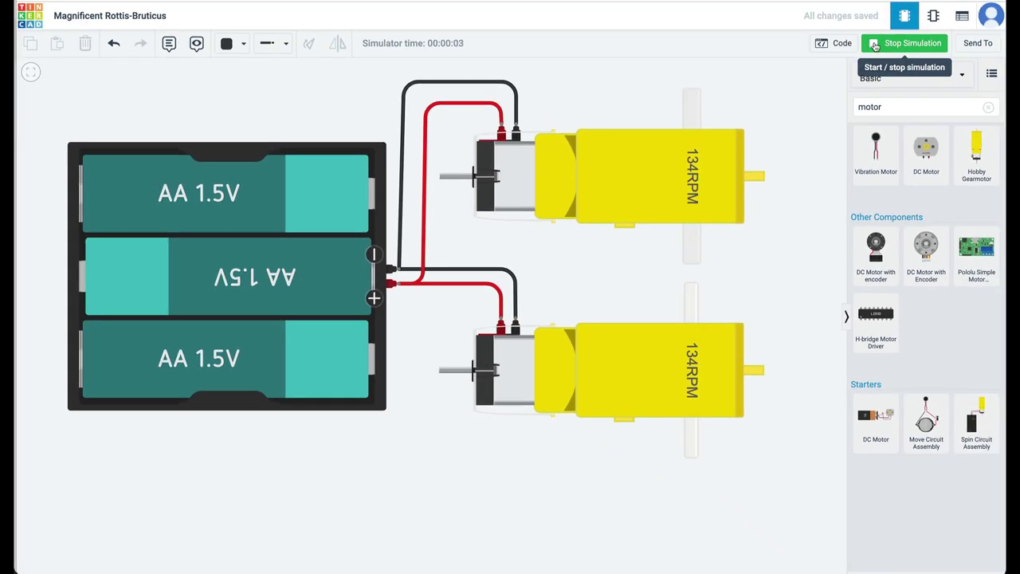
Stop the simulation and set the battery pack to hold 4 batteries
click(875, 46)
click(333, 207)
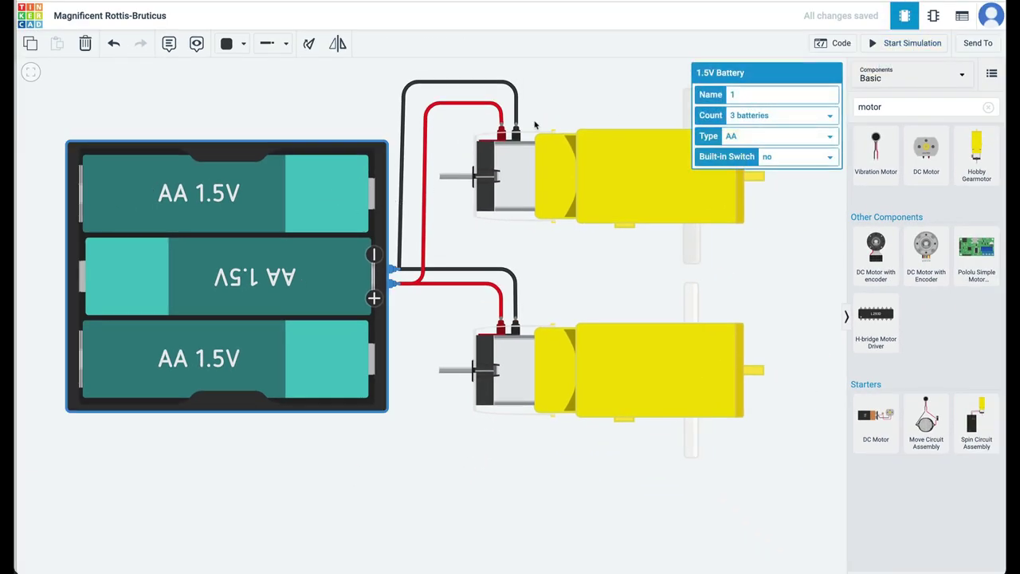
click(761, 112)
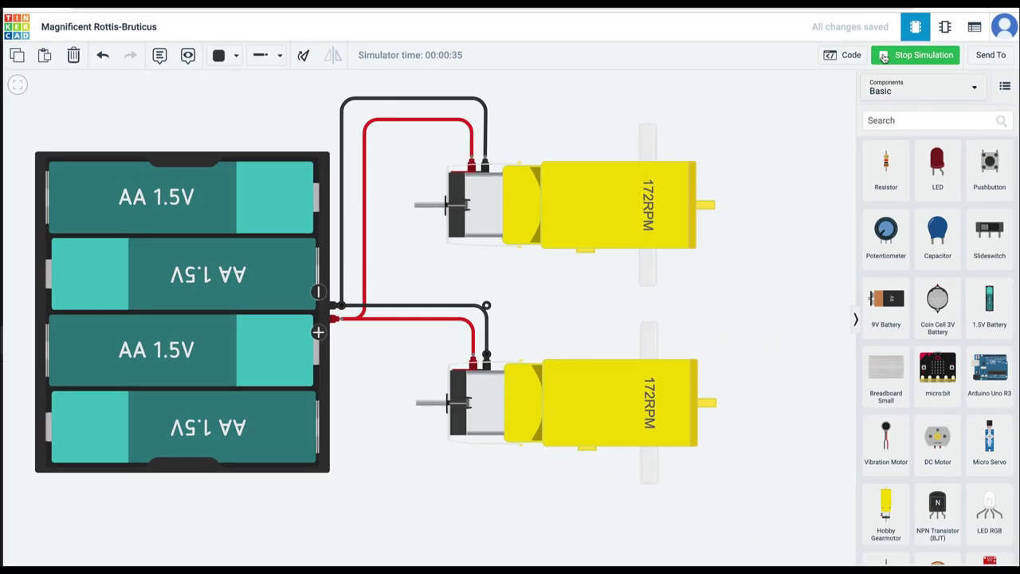
Stop the simulation, delete the AA battery pack with its wires, and place a 9V battery
click(884, 58)
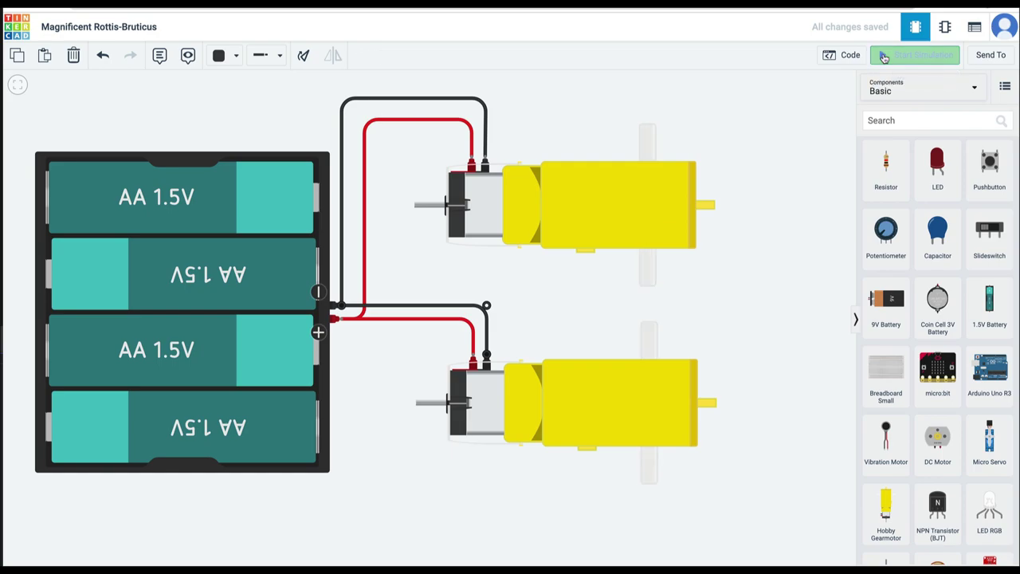
click(291, 259)
key(Delete)
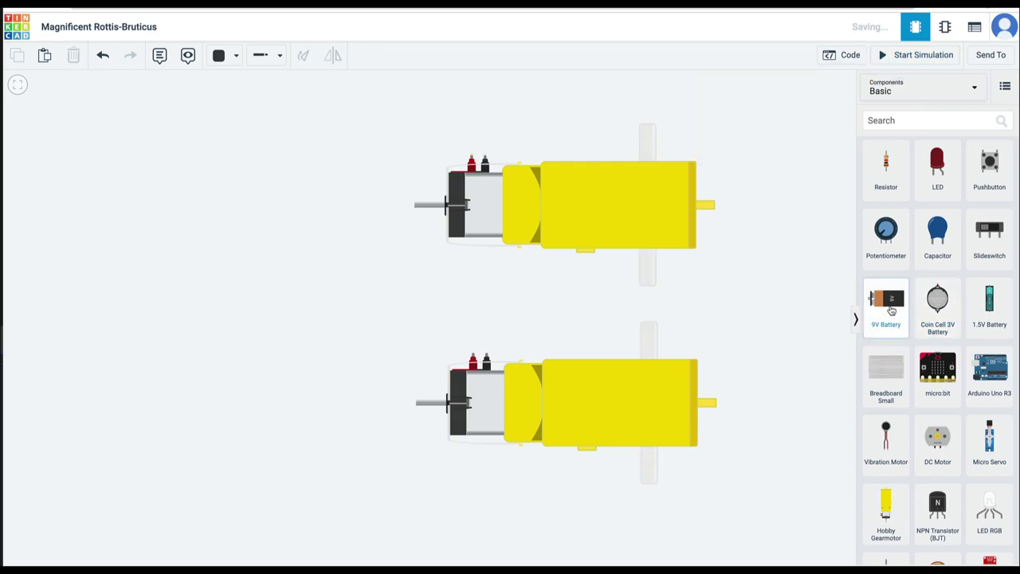
drag(890, 310, 232, 275)
Wire the 9V battery's positive and negative terminals to the lower motor
click(319, 269)
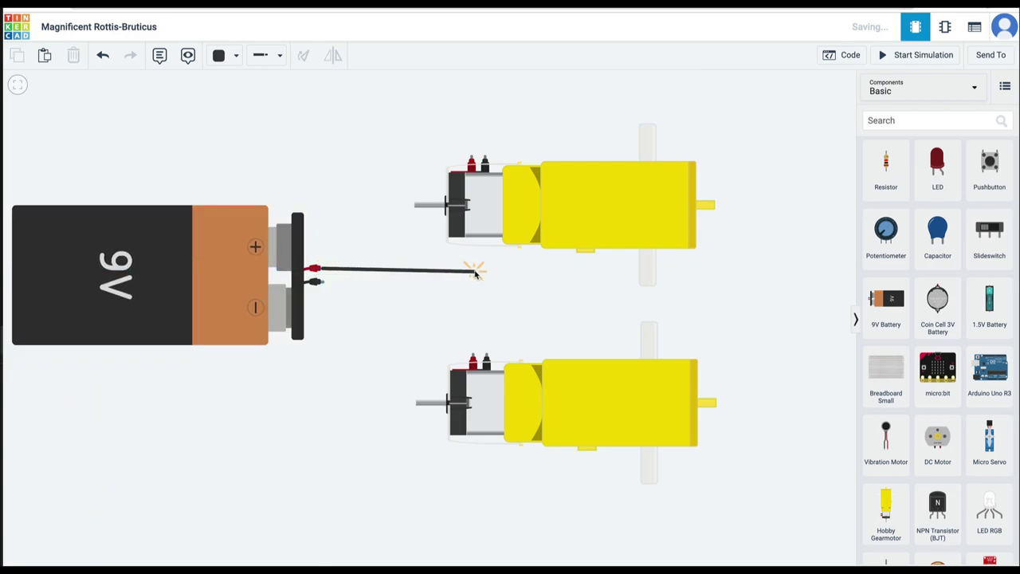
click(468, 269)
click(472, 356)
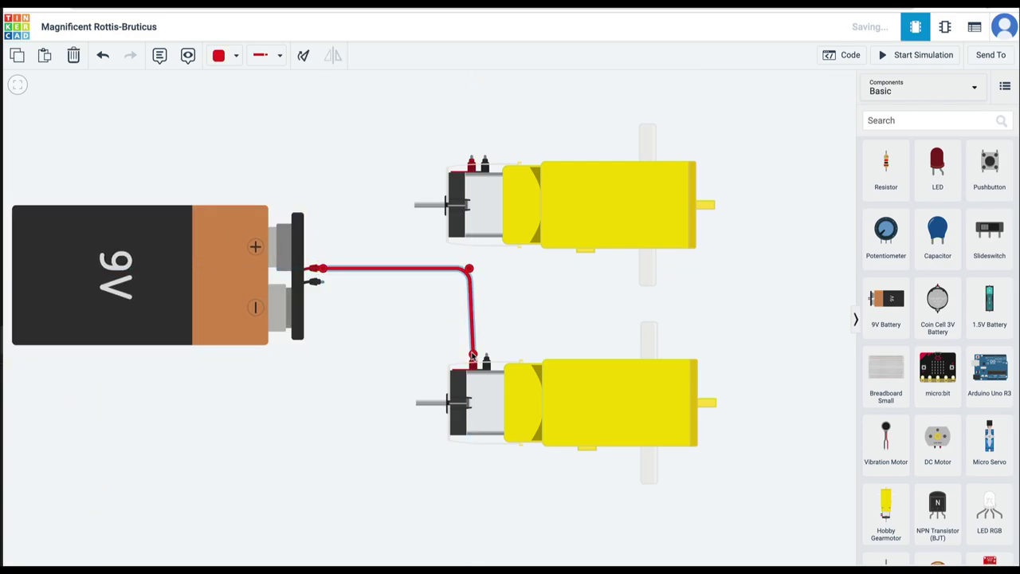
click(316, 281)
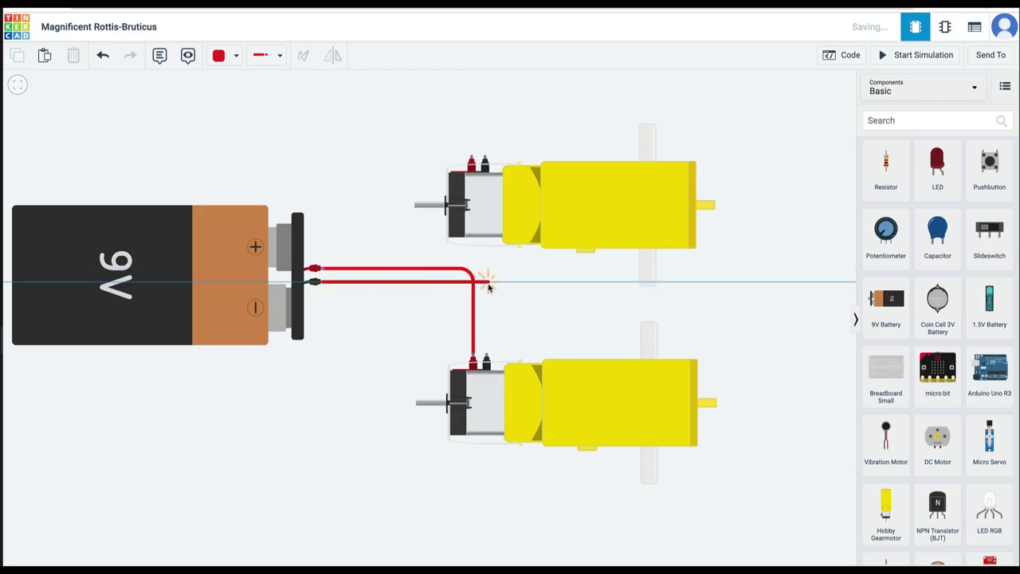
click(486, 281)
click(486, 355)
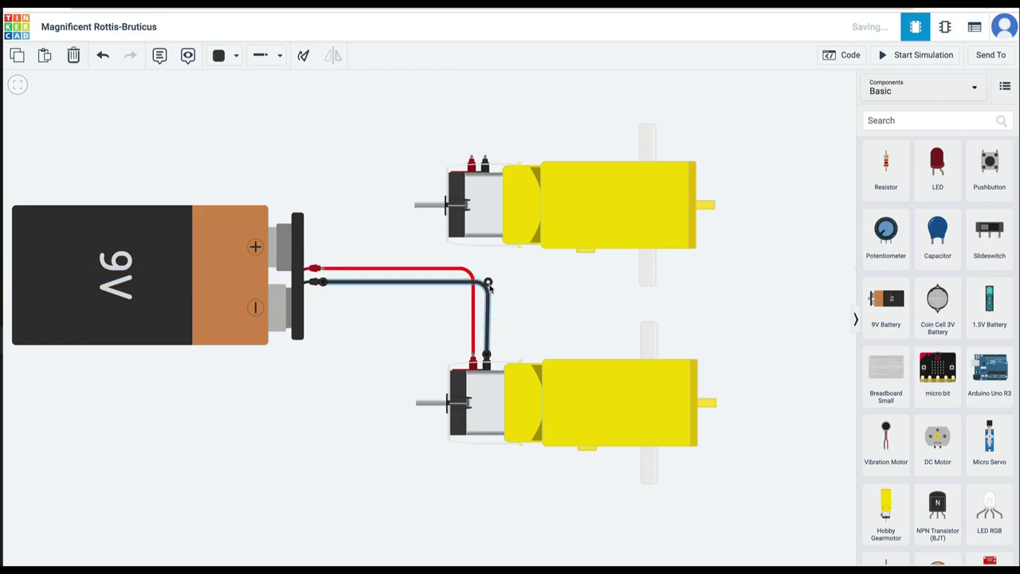
Wire the 9V battery to the upper motor, making the negative wire black
click(321, 269)
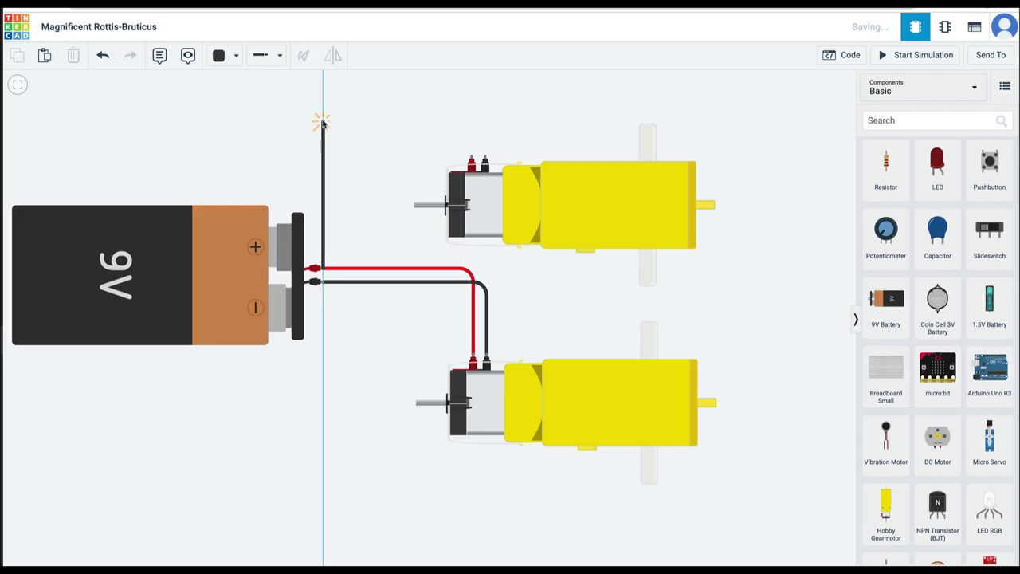
click(324, 85)
click(467, 84)
click(471, 156)
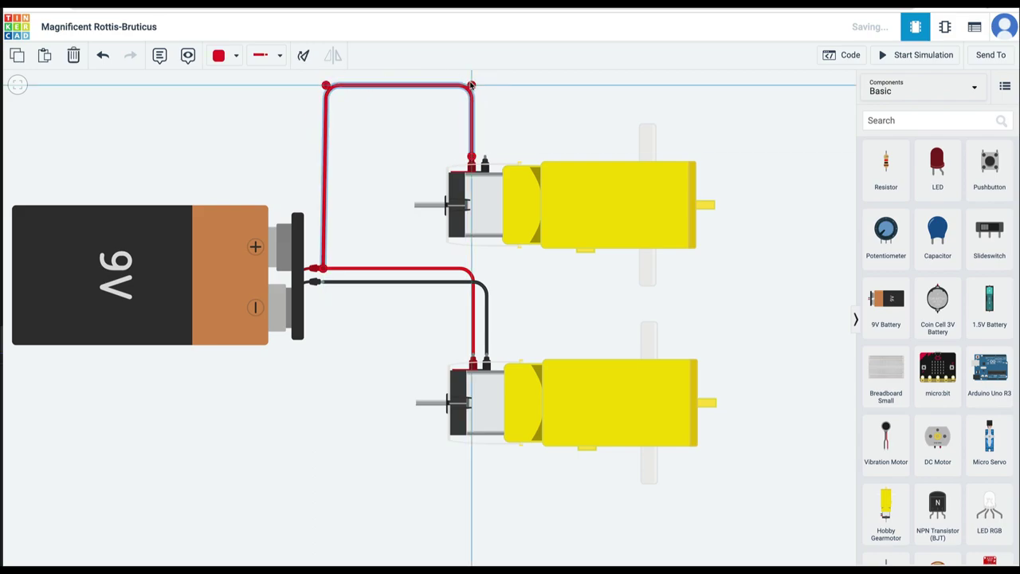
click(316, 281)
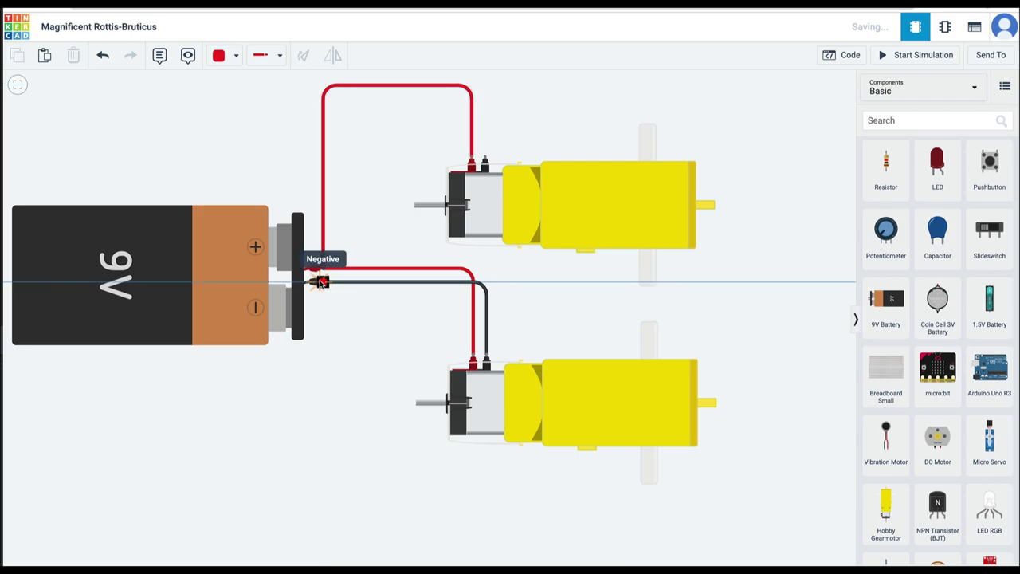
click(339, 282)
click(338, 101)
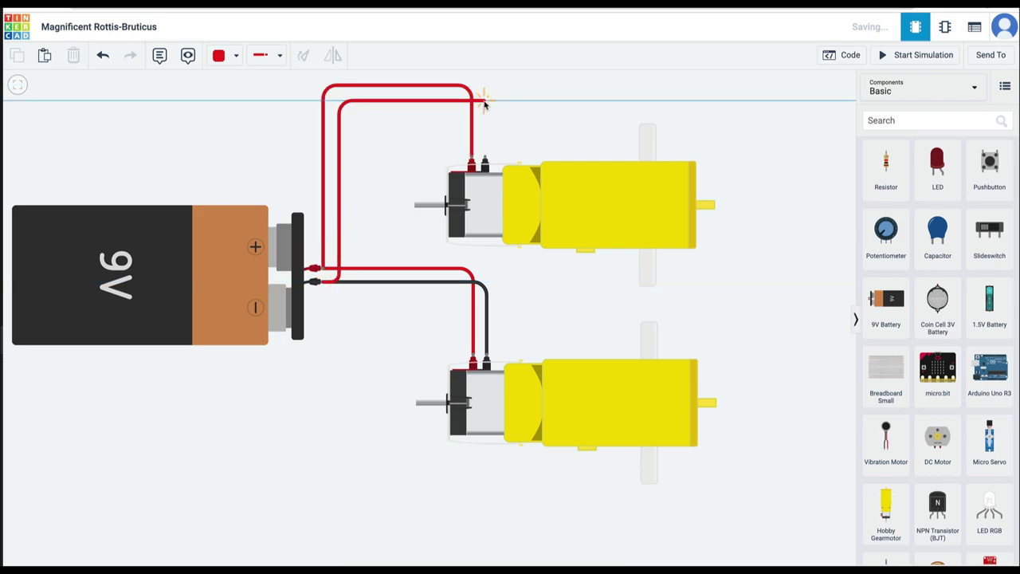
click(484, 101)
click(483, 158)
key(0)
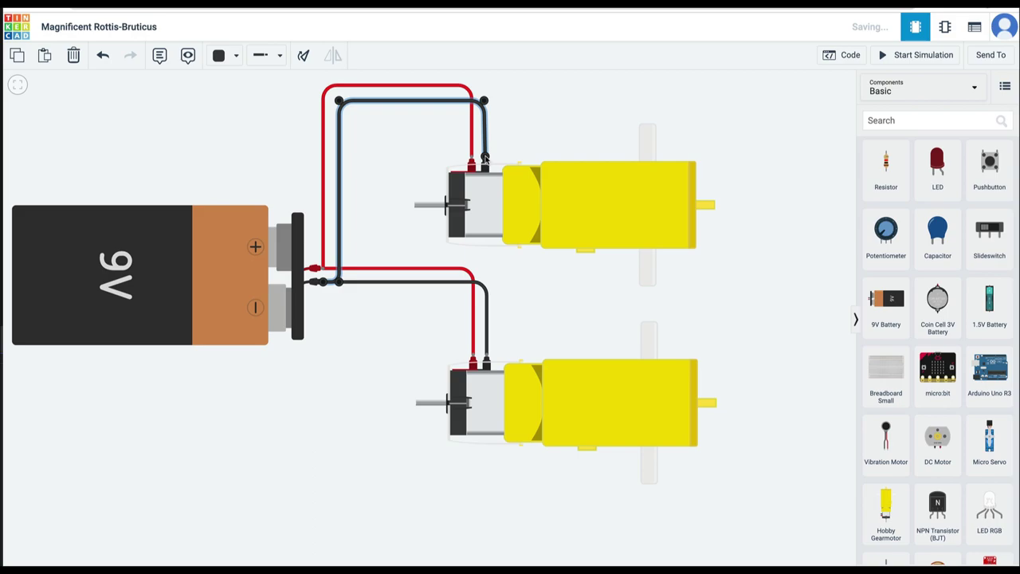
Run the 9V circuit simulation to reach 269RPM, then stop and restart it
click(898, 59)
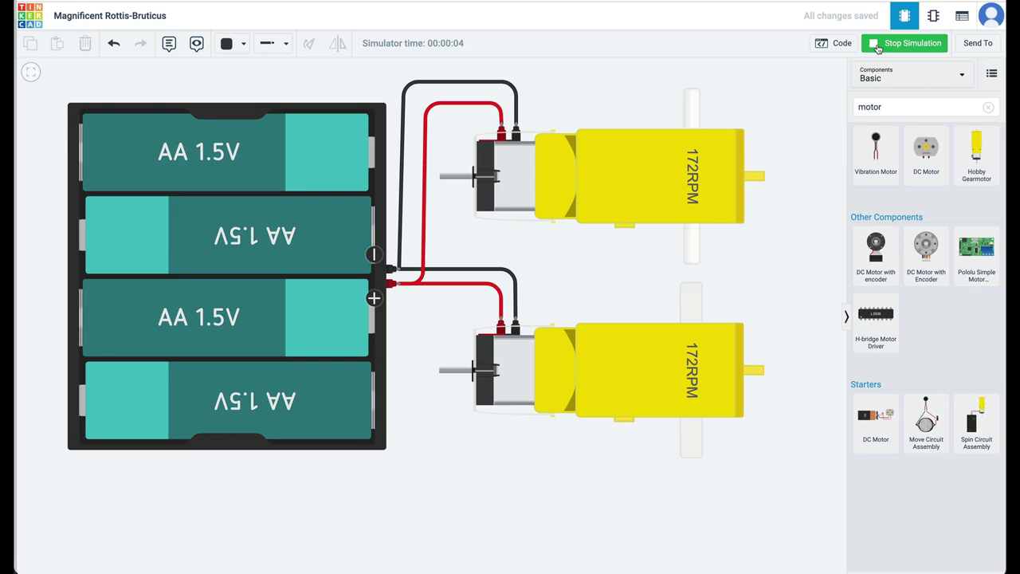
click(876, 43)
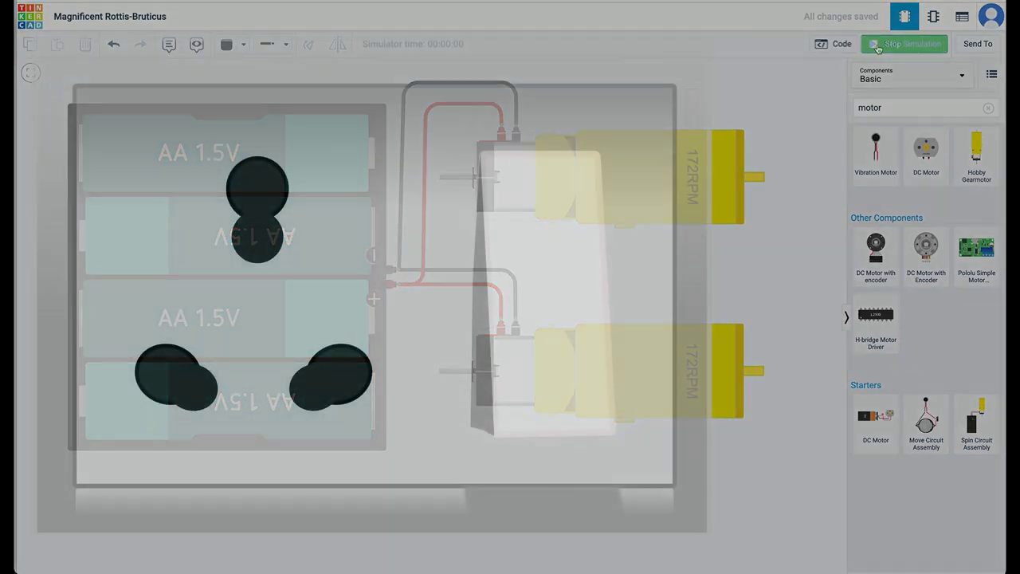
click(876, 43)
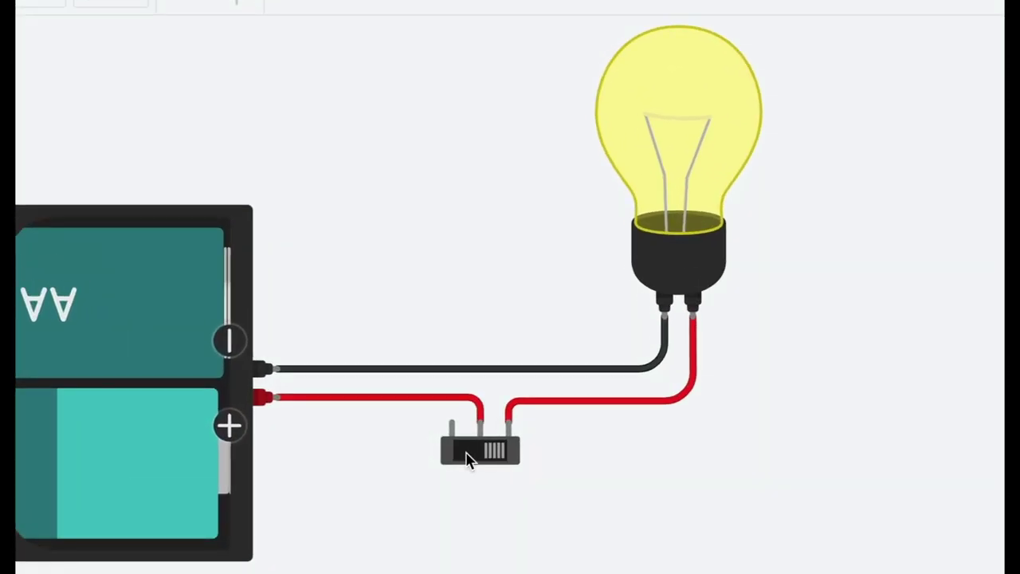
click(469, 460)
click(491, 458)
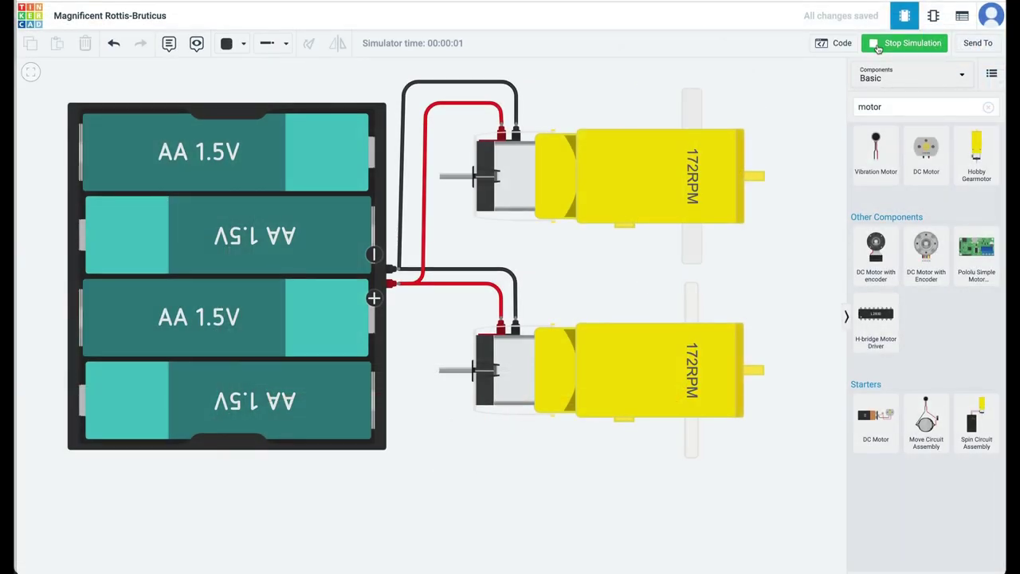